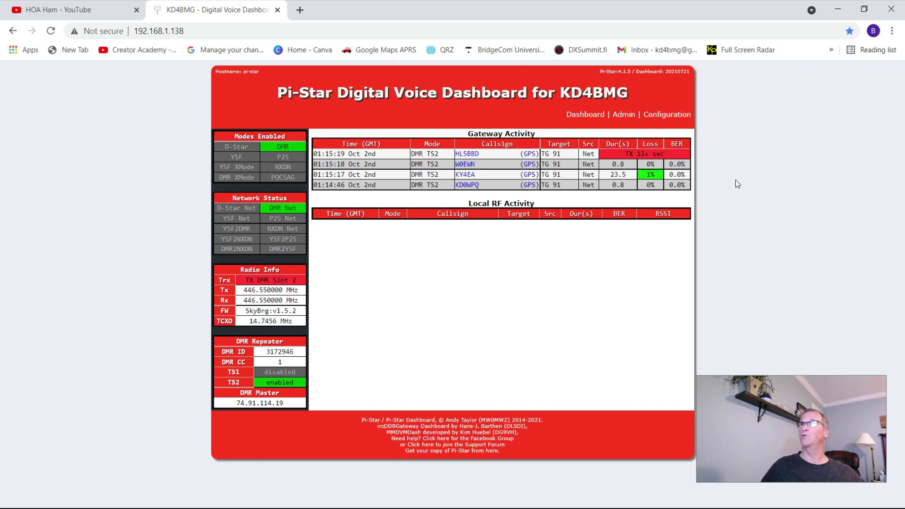
- Sign in to the Configuration page with the admin username and password, then go to Backup/Restore
left_click(666, 115)
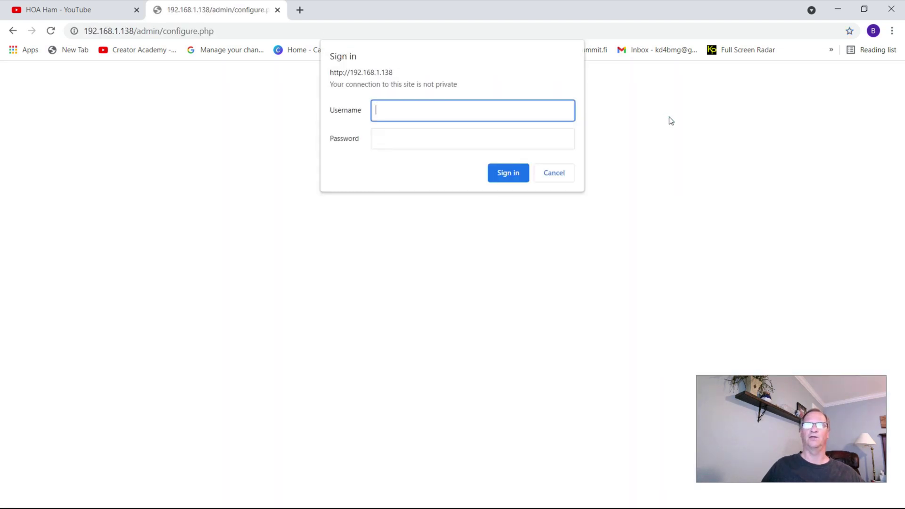
type("pi-star")
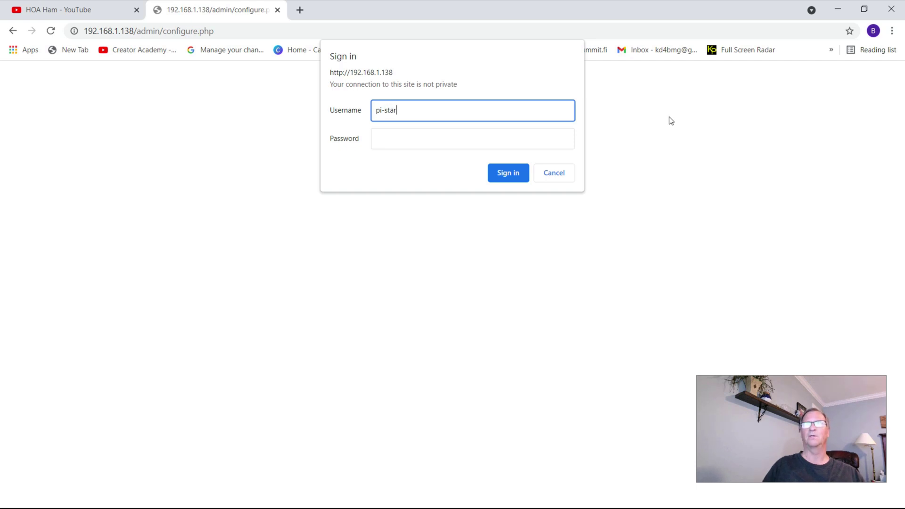
left_click(474, 137)
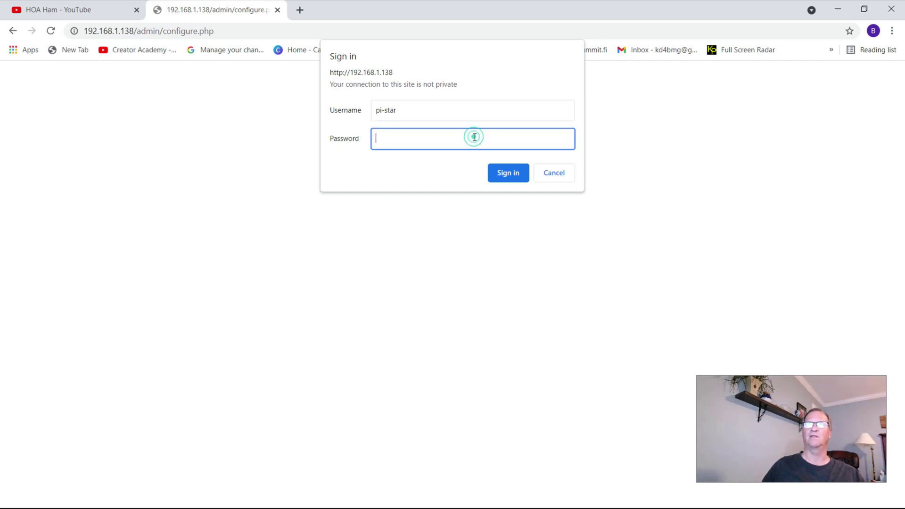
type("raspberr")
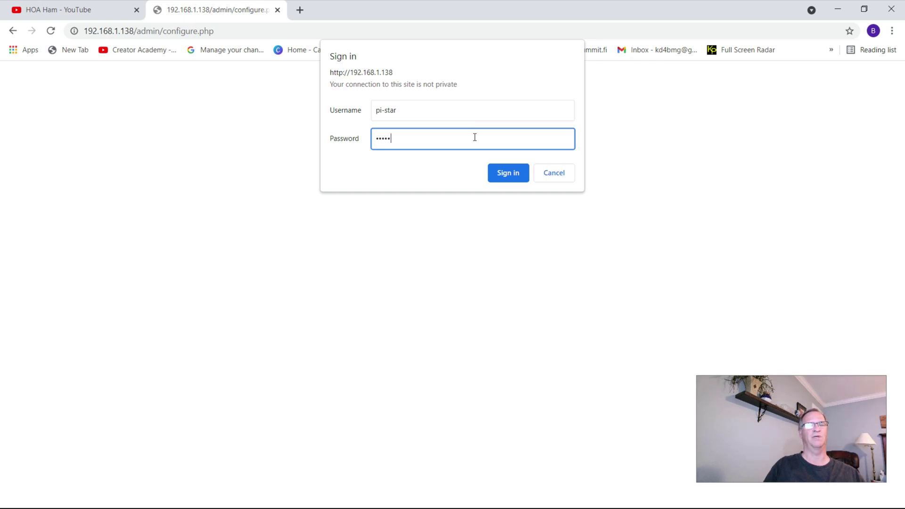
type("y")
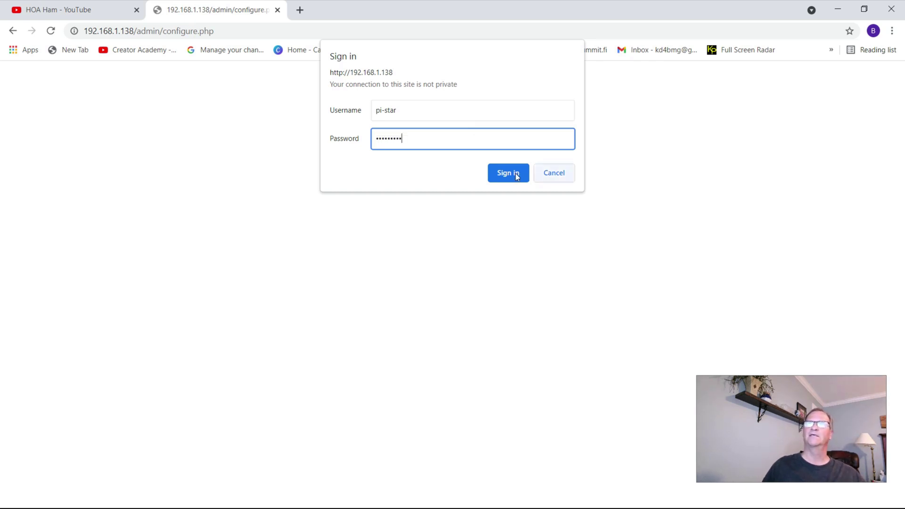
left_click(517, 175)
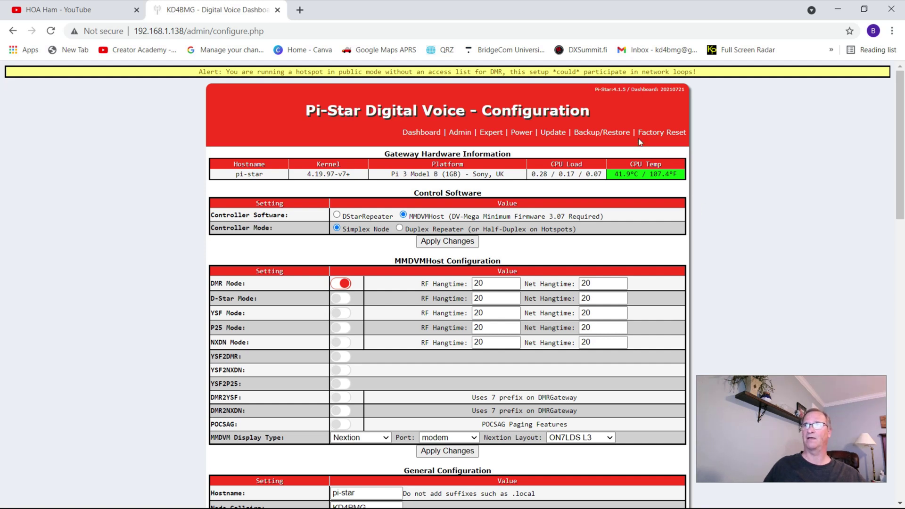
left_click(596, 134)
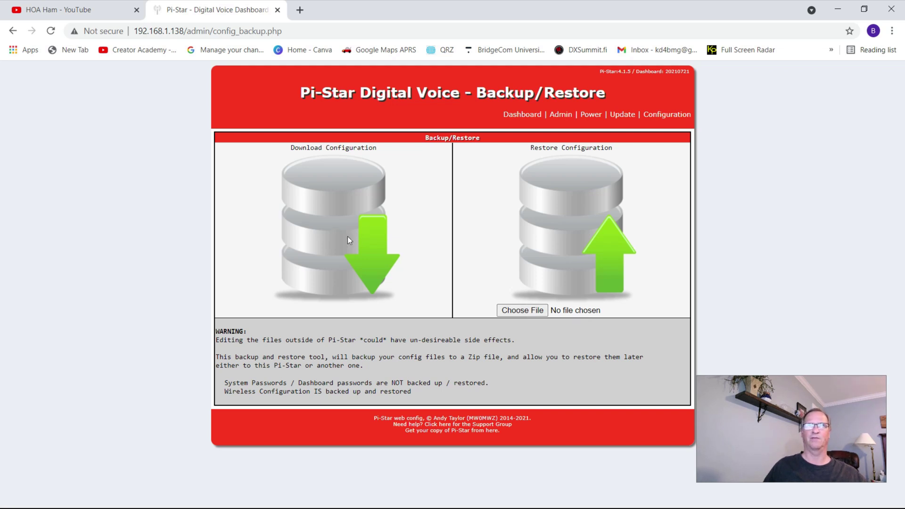
- Download the configuration backup as Pi-Star_Config_2021-Oct-02 (1).zip
left_click(371, 246)
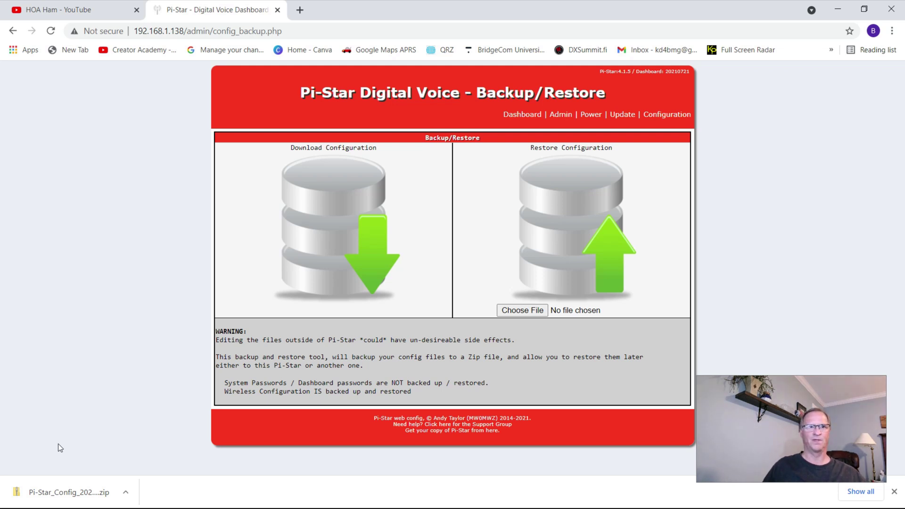
- Check the 12 KB Pi-Star_Config backup zip in File Explorer's Downloads folder, then close Explorer
key("super")
left_click(389, 502)
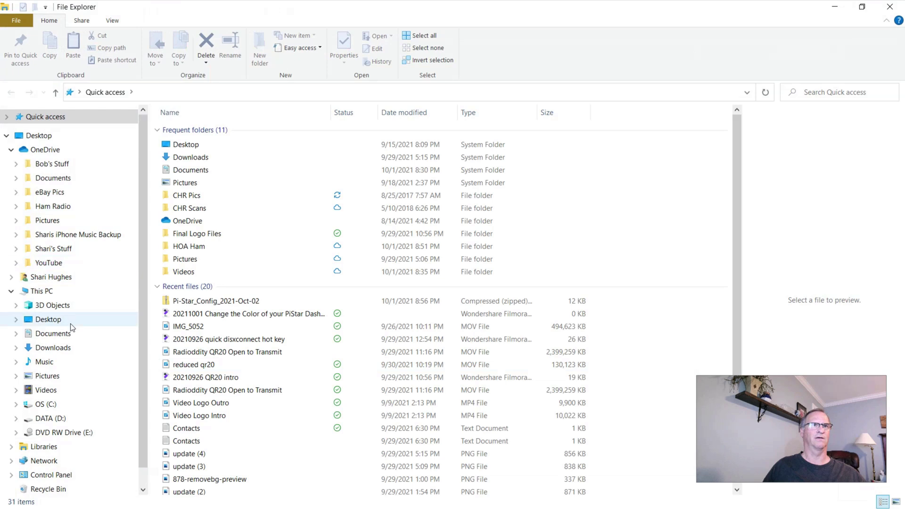
left_click(63, 348)
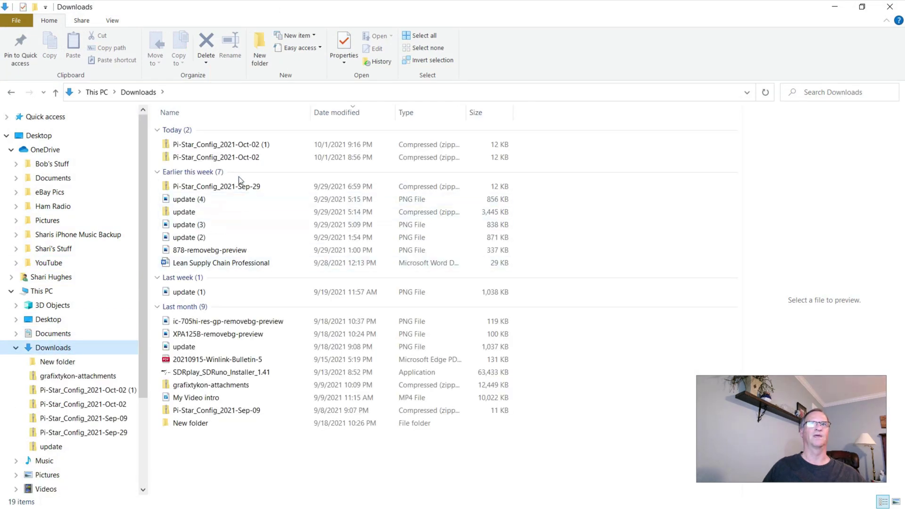
left_click(243, 145)
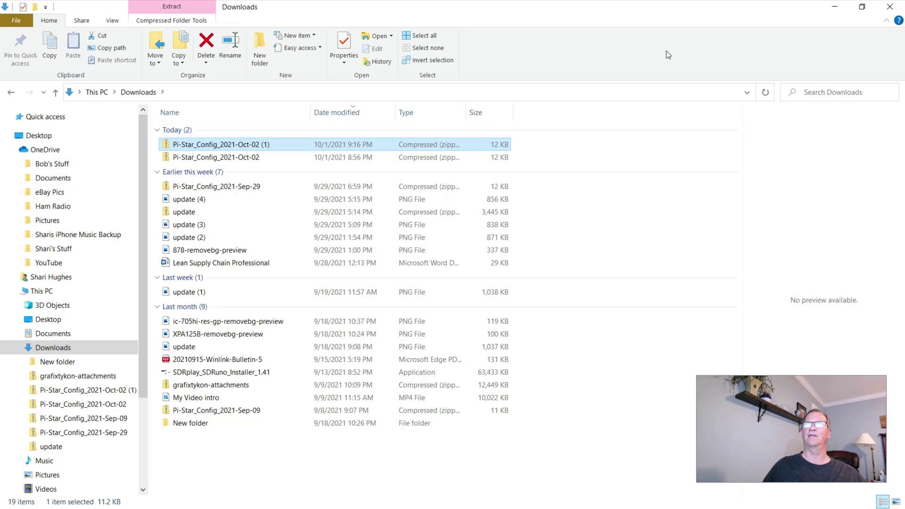
left_click(888, 8)
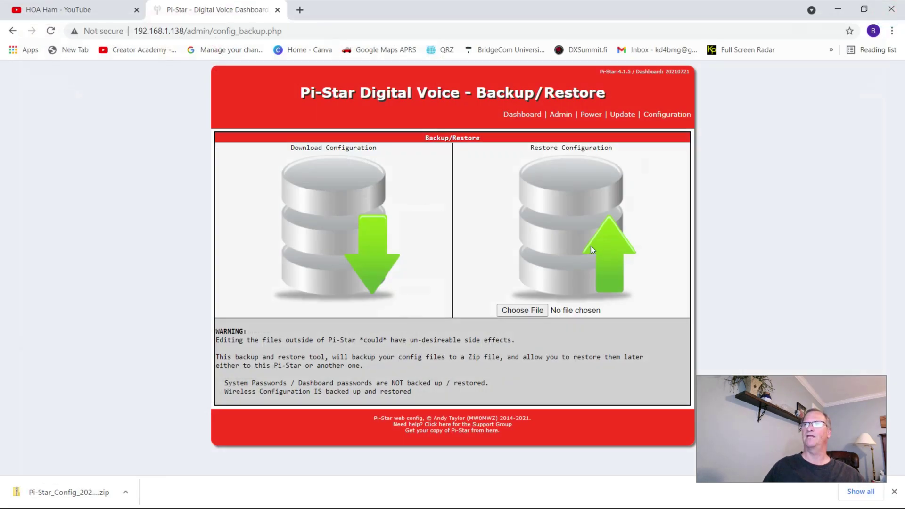
- Cancel the restore file picker without choosing a file and return to the Configuration page
left_click(525, 311)
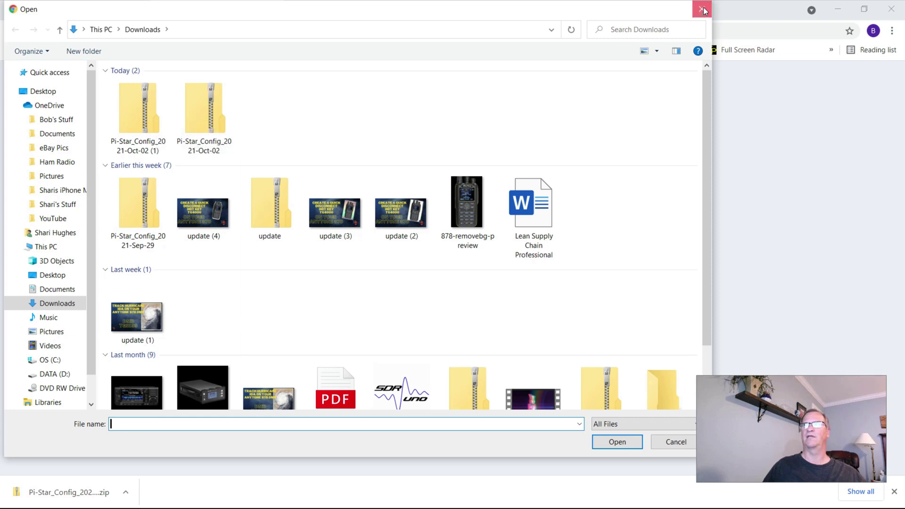
key("Escape")
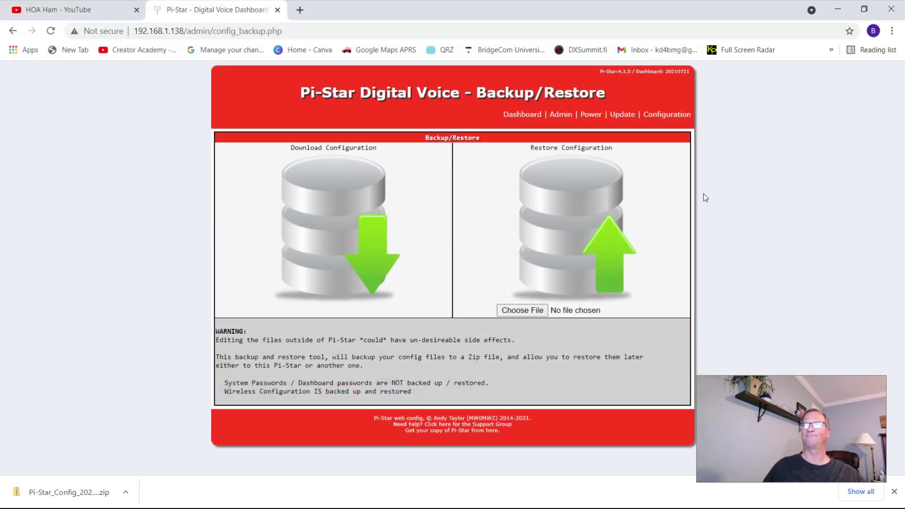
left_click(666, 115)
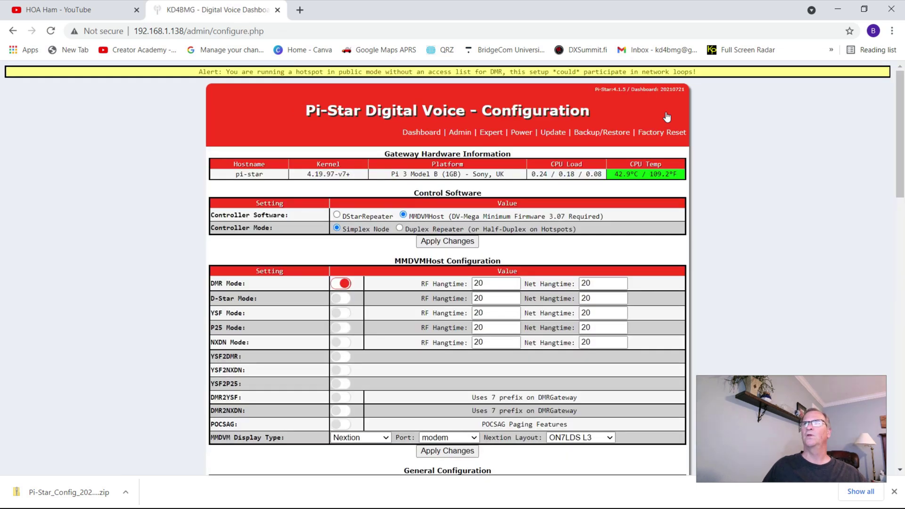
- In the Expert CSS Tool, select the Background Banners colour value F93822
left_click(491, 135)
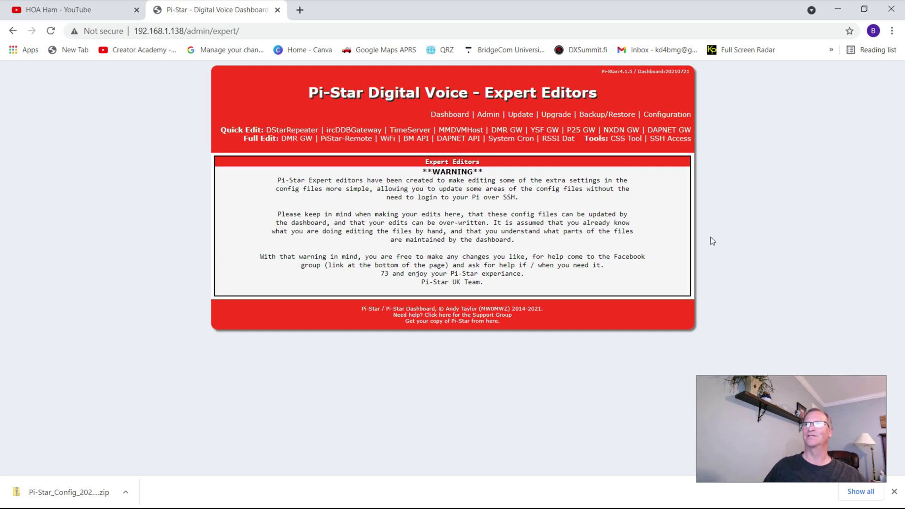
left_click(625, 141)
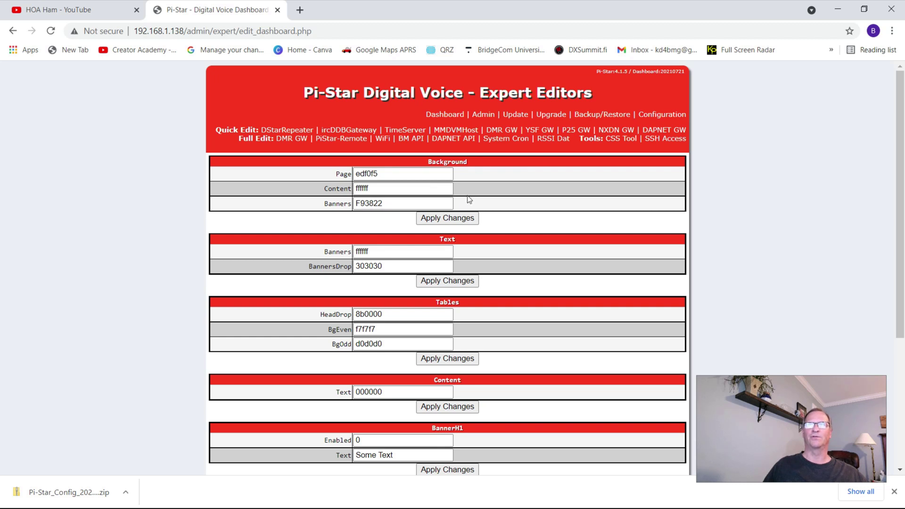
left_click(394, 204)
left_click_drag(395, 205, 354, 204)
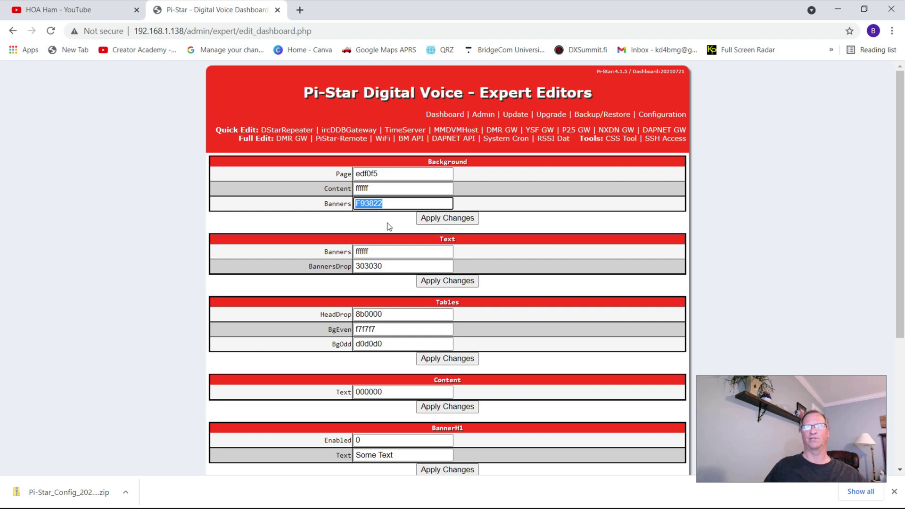
left_click(299, 10)
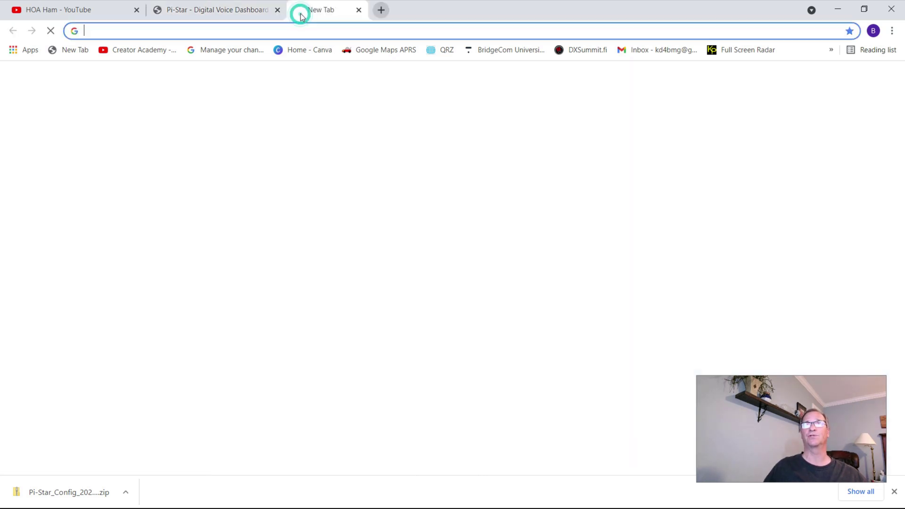
- Search Google for 'pantone color chart' and open Pantone's Color Finder result
type("pant")
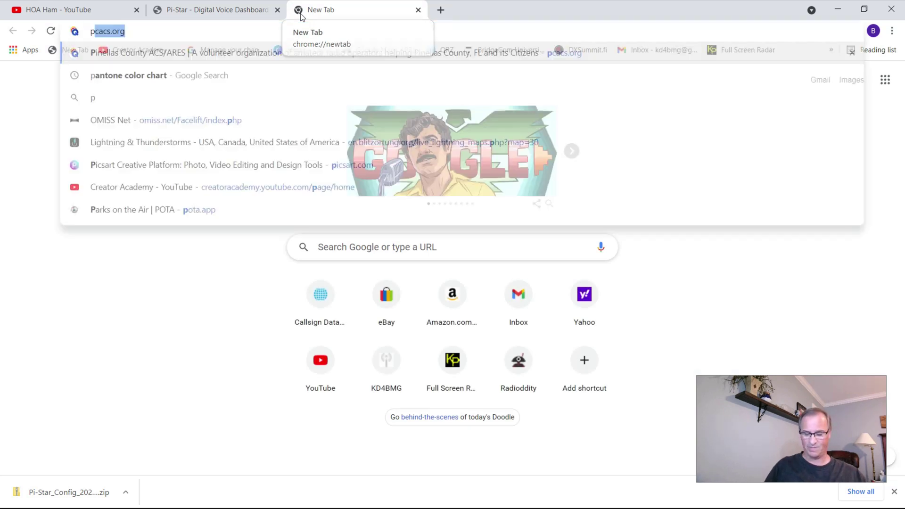
type("one ")
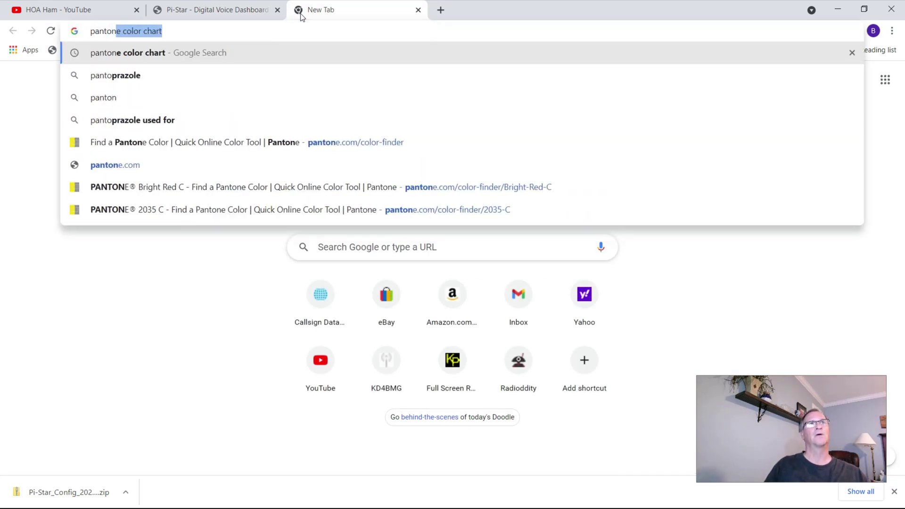
type("color char")
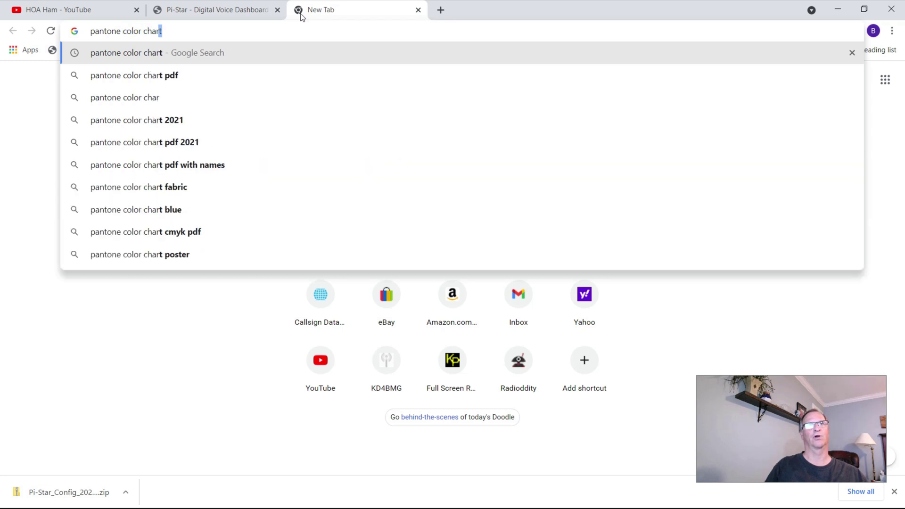
key("Return")
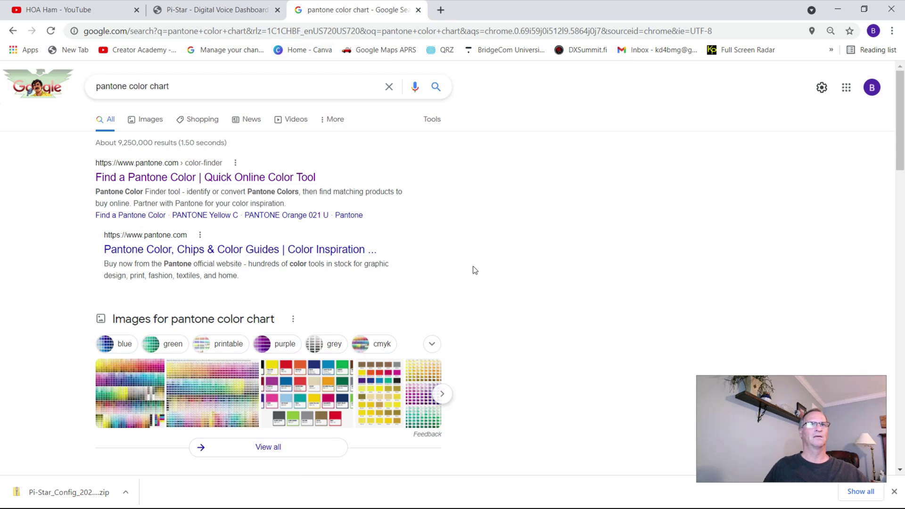
left_click(155, 178)
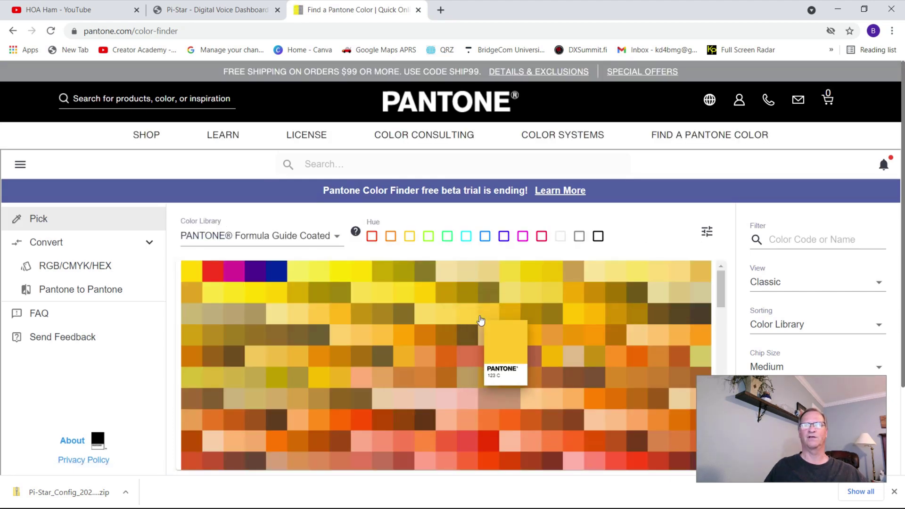
- Browse the Pantone colour grid to the blues and open the PANTONE 654 C page (hex 003A70)
scroll(479, 318, "down", 4)
scroll(480, 319, "down", 5)
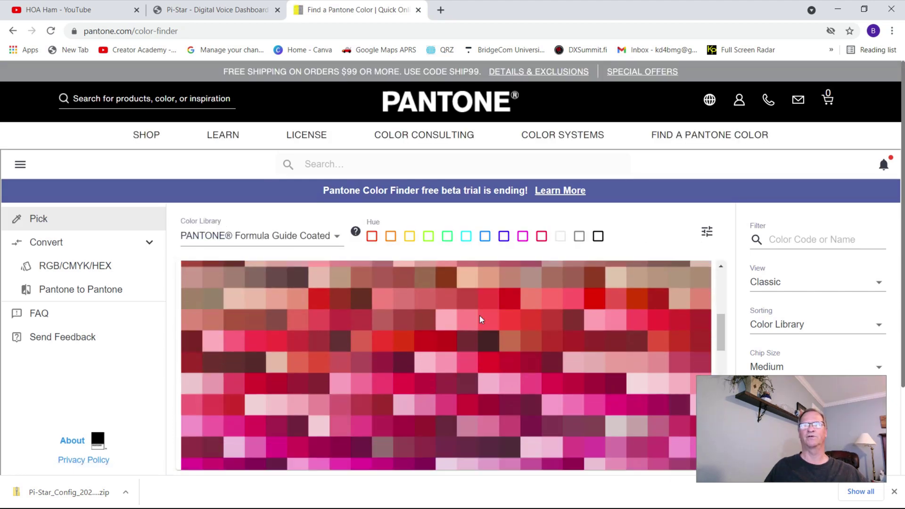
scroll(481, 319, "down", 8)
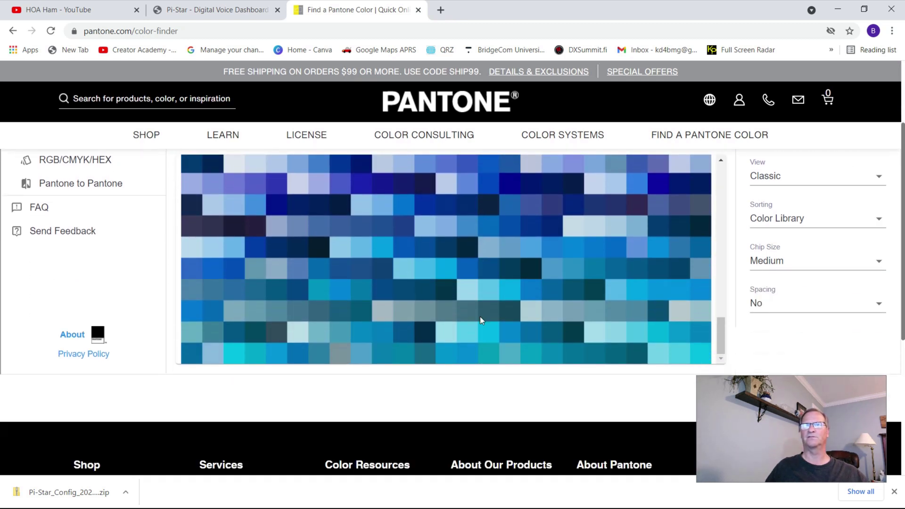
mouse_move(495, 316)
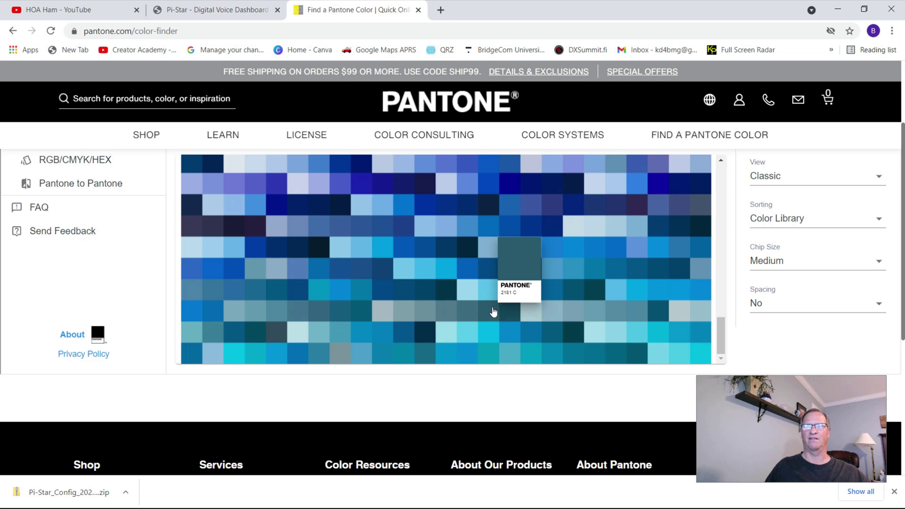
scroll(494, 313, "up", 1)
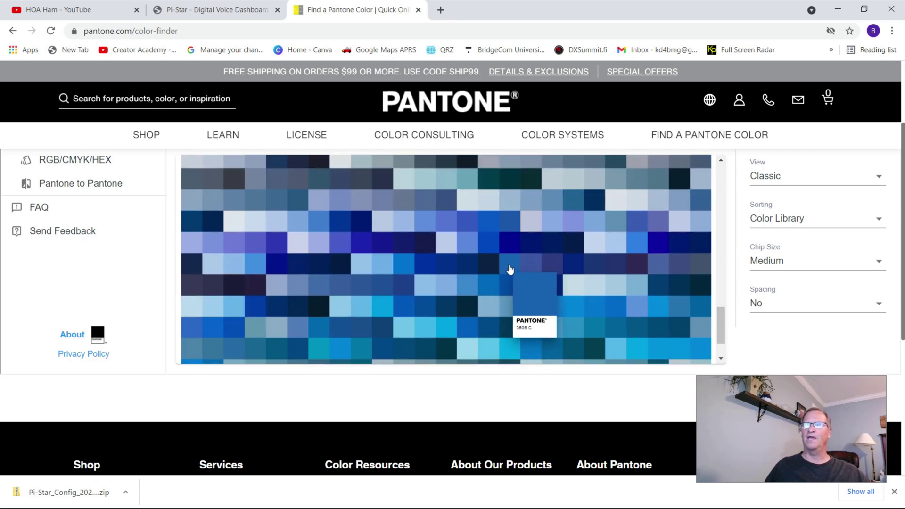
mouse_move(505, 245)
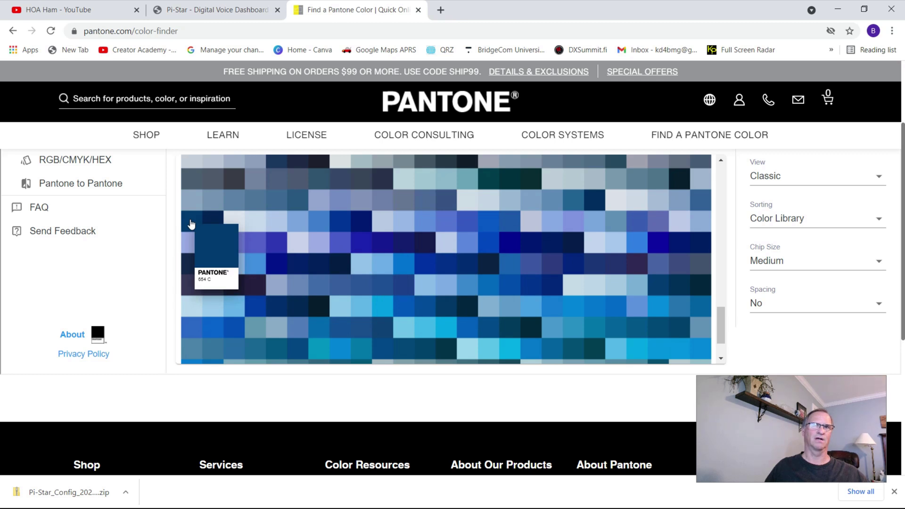
left_click(190, 223)
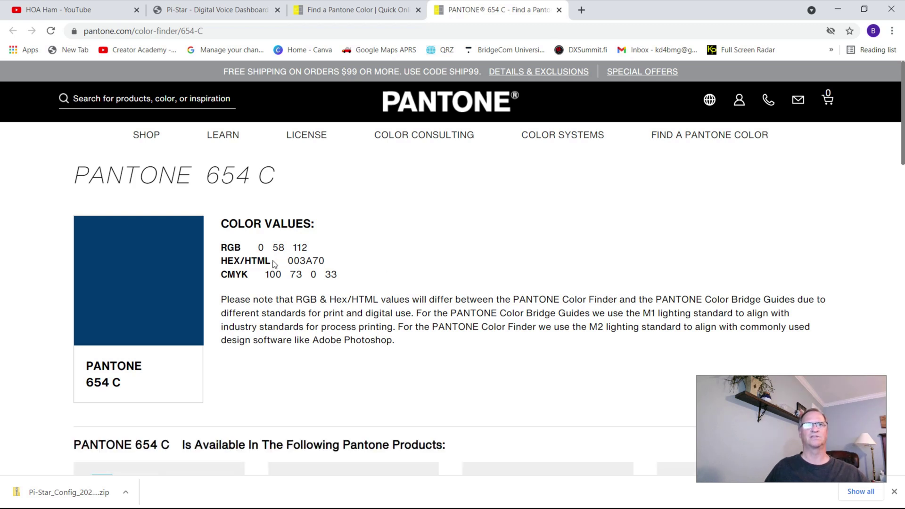
- Copy the 654 C hex value 003A70 and switch back to the Pi-Star dashboard tab
left_click(325, 259)
left_click_drag(325, 259, 288, 260)
key("ctrl+c")
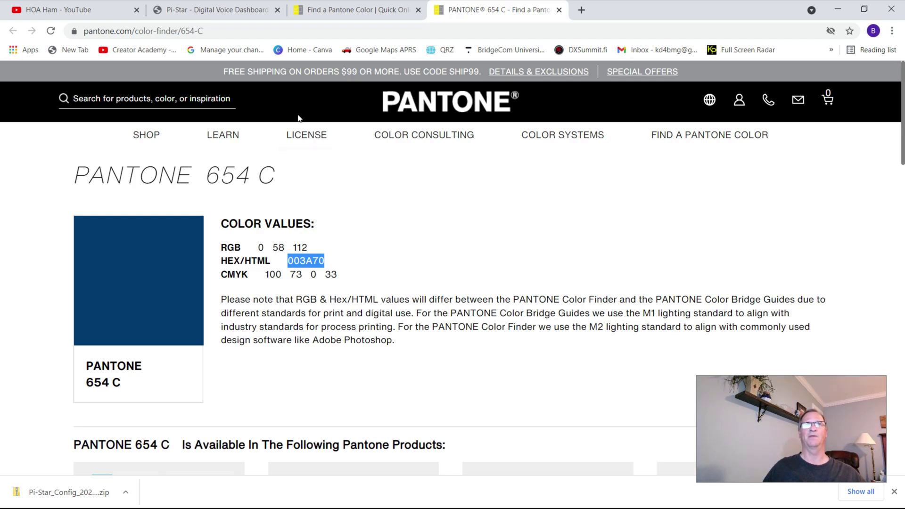
left_click(220, 12)
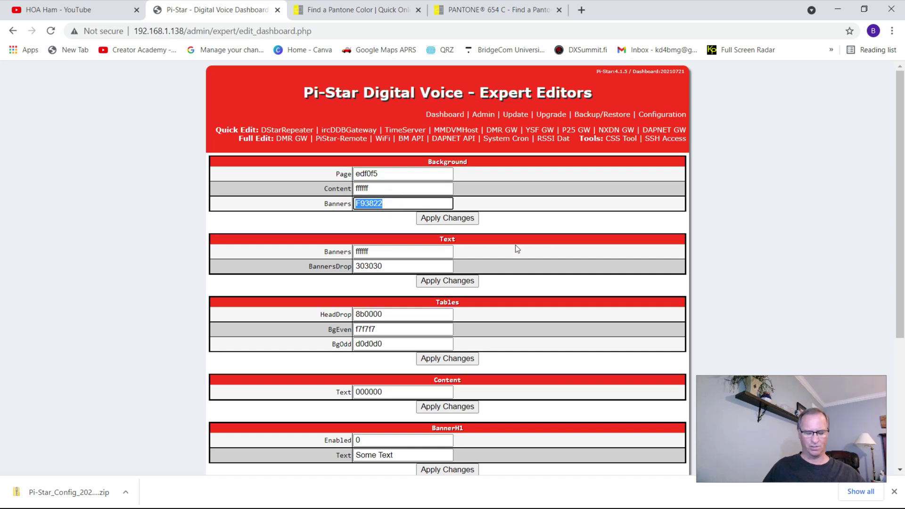
- Replace banner colour F93822 with 003A70, apply the change, and view the navy-bannered dashboard
key("ctrl+v")
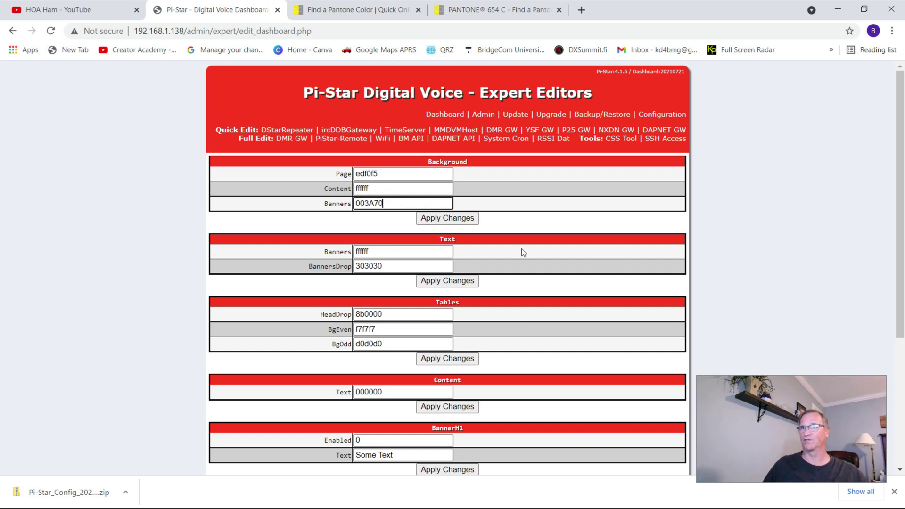
left_click(469, 219)
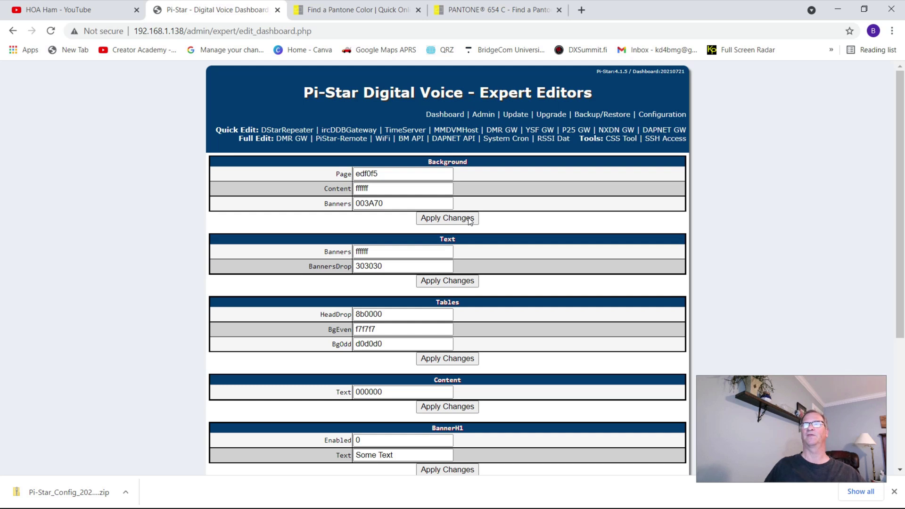
left_click(445, 114)
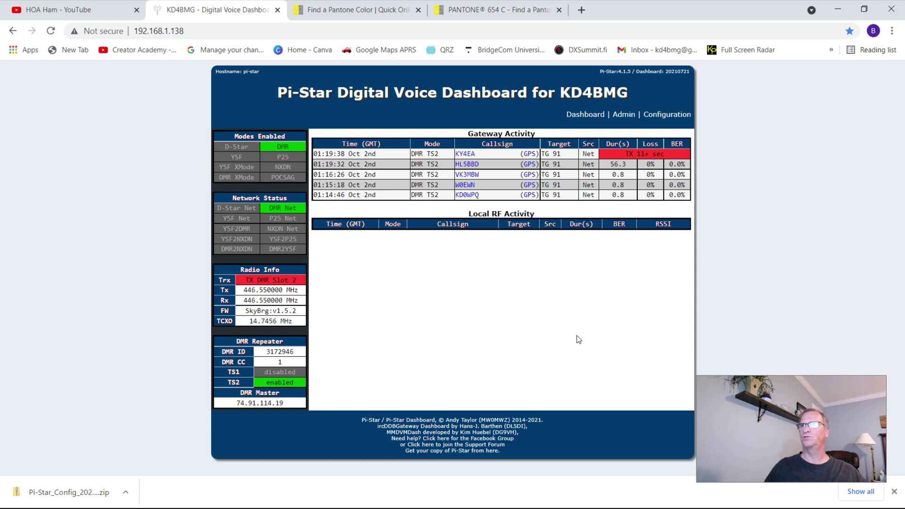
left_click(483, 13)
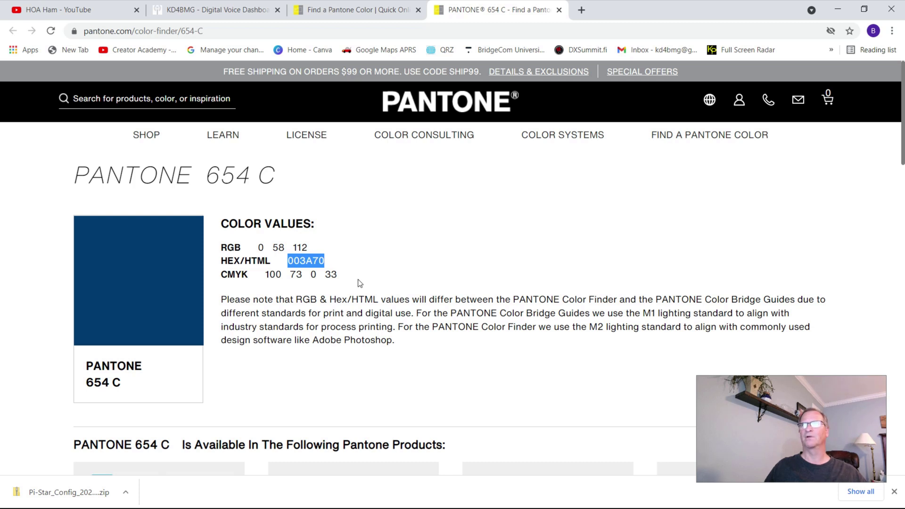
left_click(212, 10)
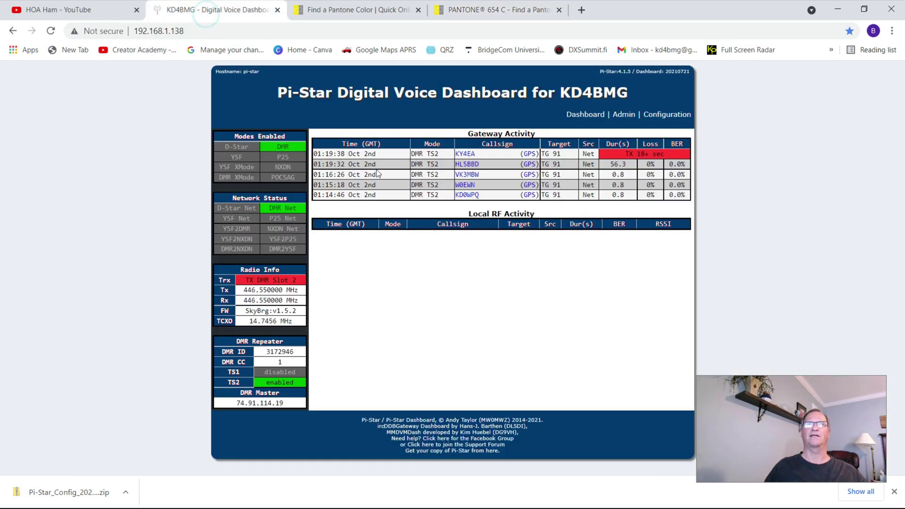